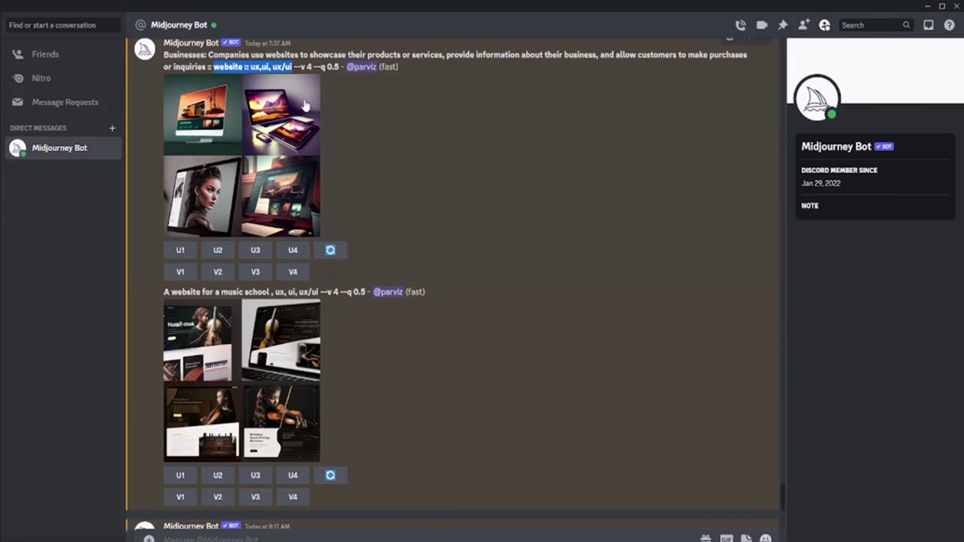
Highlight the business website prompt and view its image grid enlarged.
drag(164, 54, 339, 67)
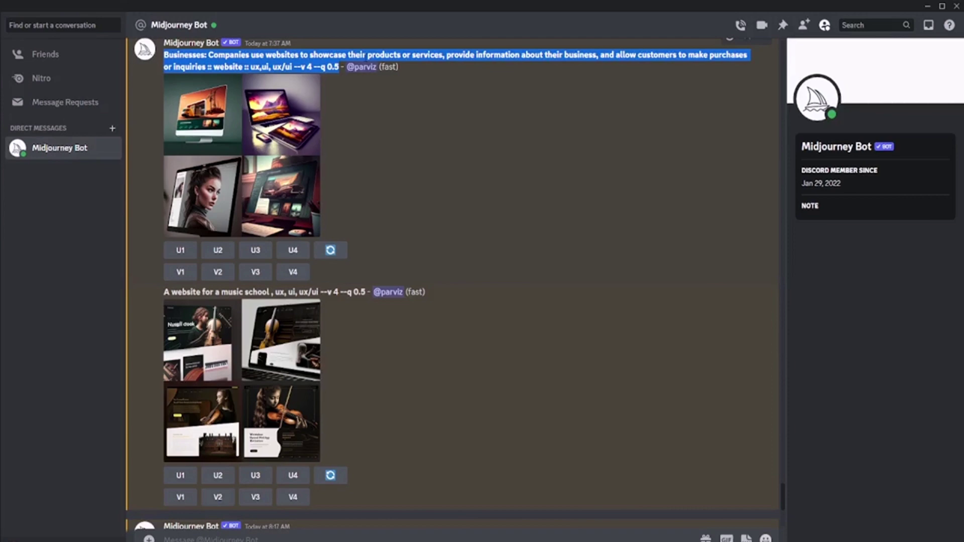
click(261, 177)
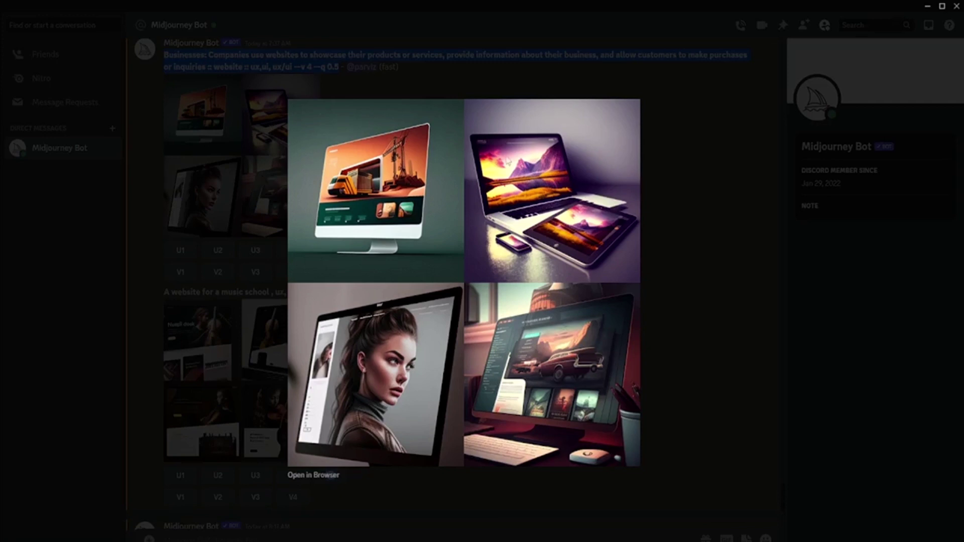
click(674, 156)
Scroll down to the music school results and enlarge the guitar-playing grid.
scroll(543, 206, down, 2)
scroll(502, 217, down, 3)
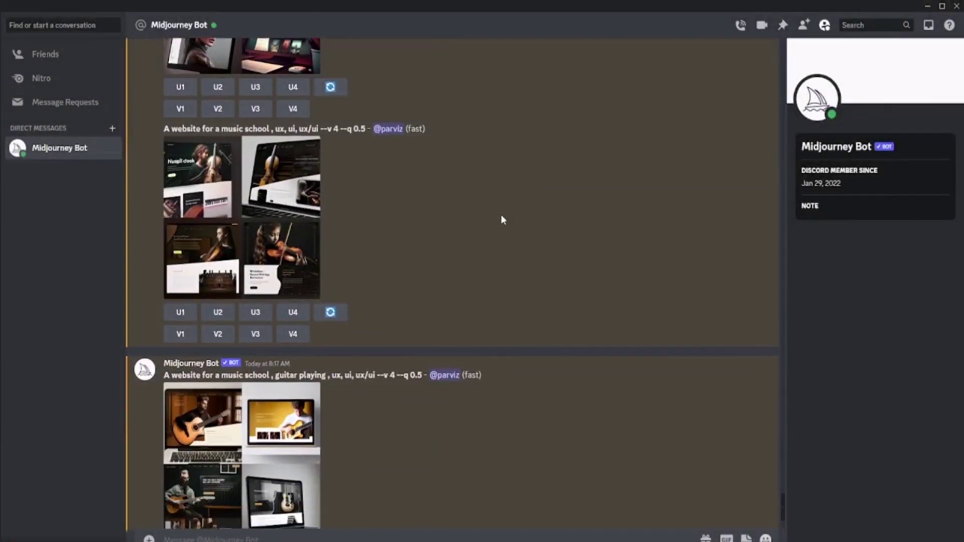
drag(164, 128, 366, 129)
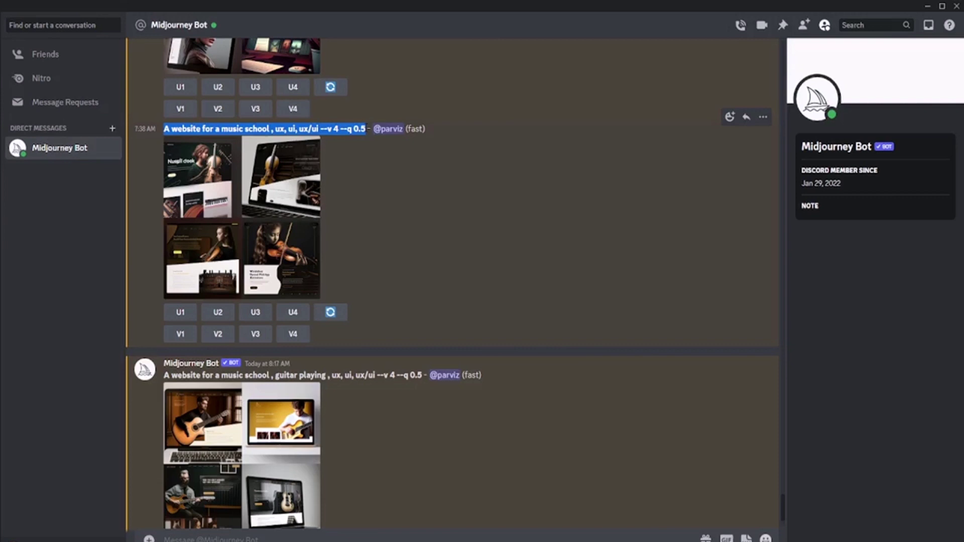
scroll(281, 245, down, 2)
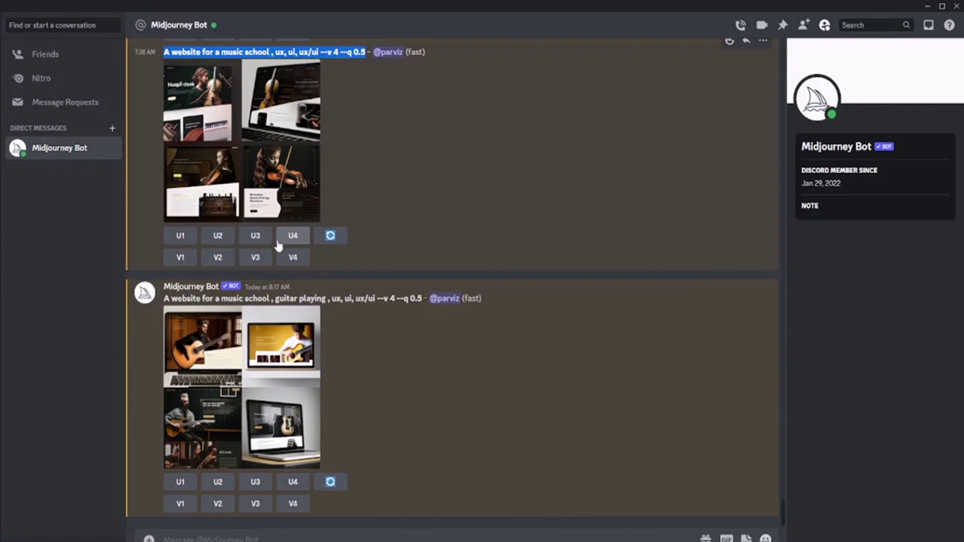
click(254, 357)
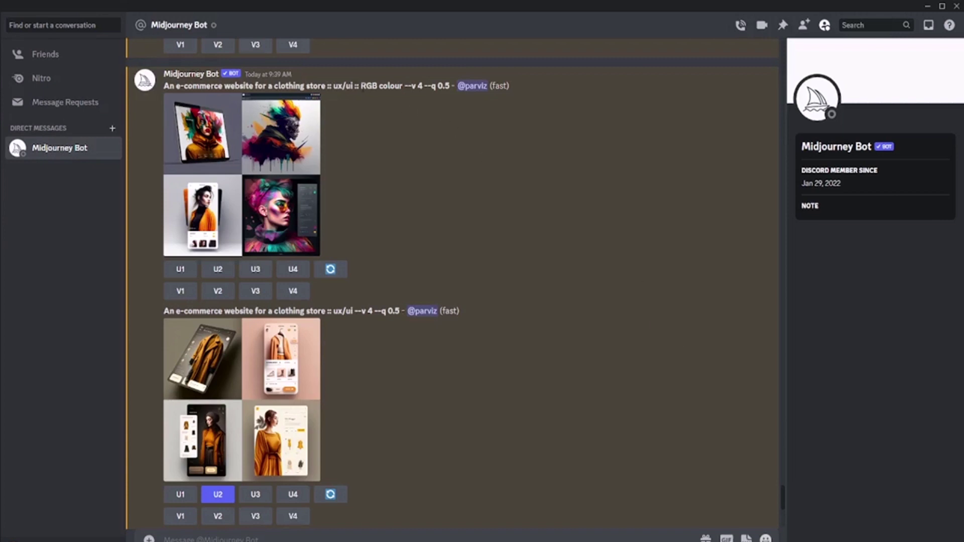
Highlight 'RGB colour' in the prompt, then view the clothing grid and upscaled mockup enlarged.
drag(360, 86, 405, 86)
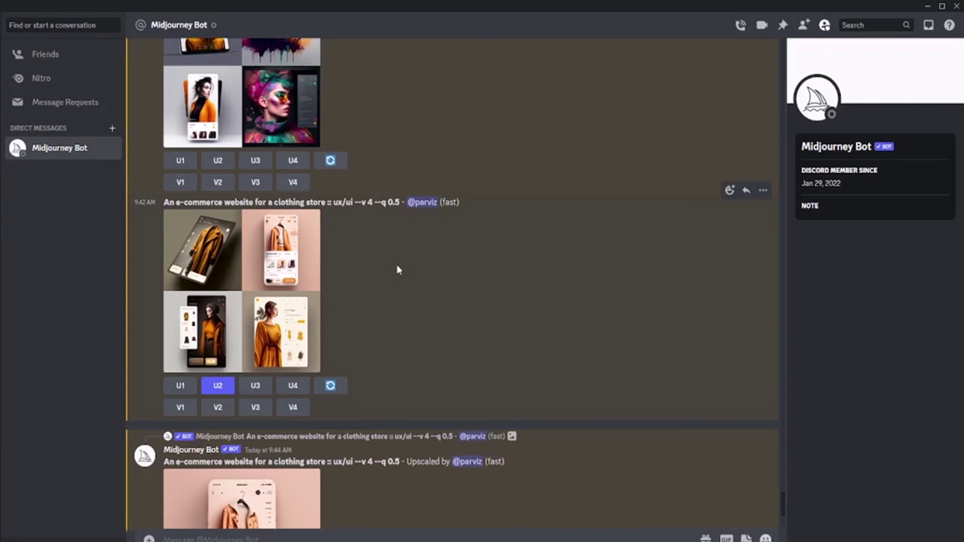
click(252, 302)
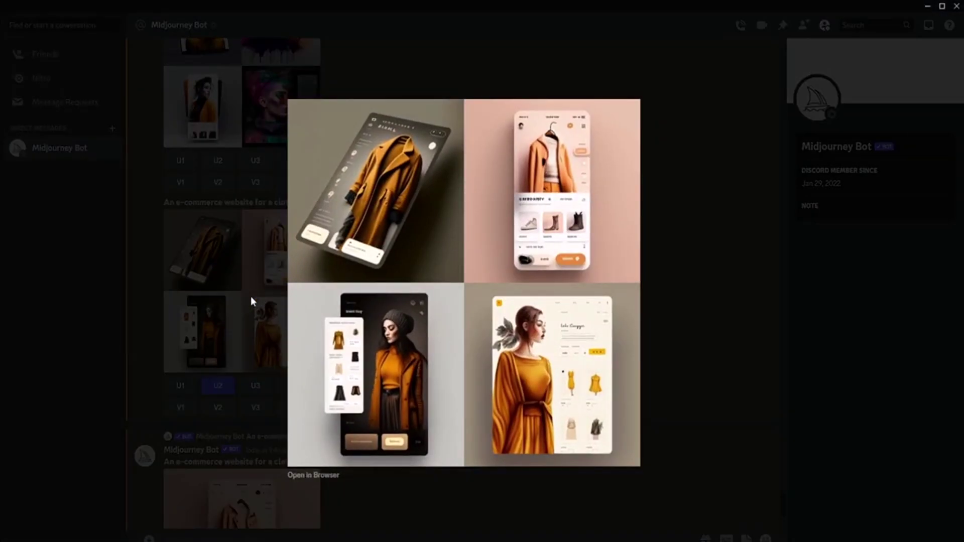
click(668, 263)
scroll(665, 264, down, 5)
click(235, 381)
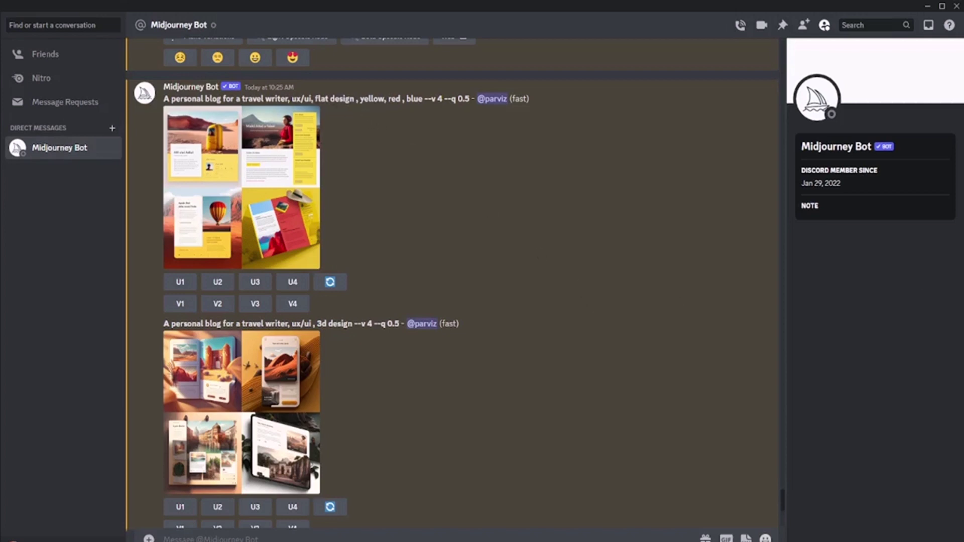
Highlight 'flat design' and 'A personal blog for a travel writer', then enlarge that grid.
drag(316, 98, 401, 99)
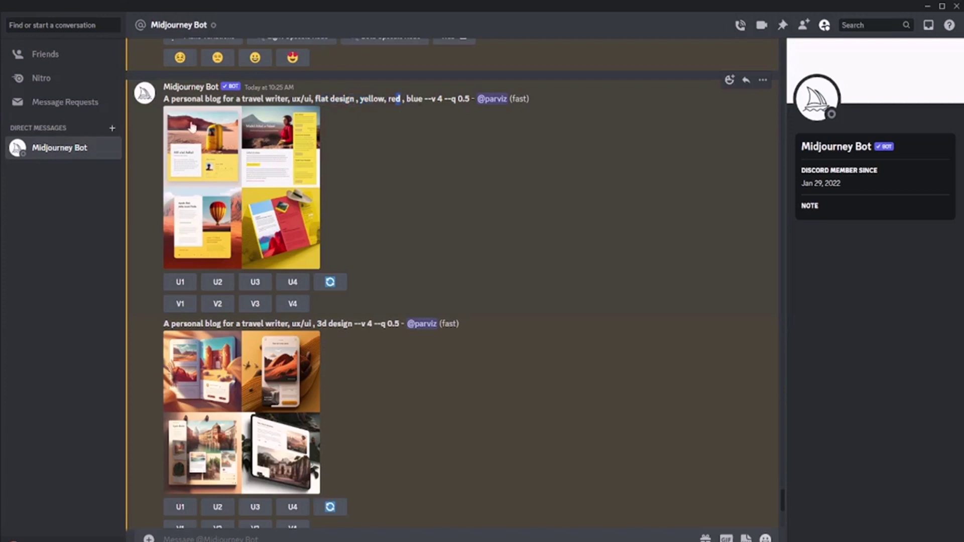
drag(164, 98, 287, 98)
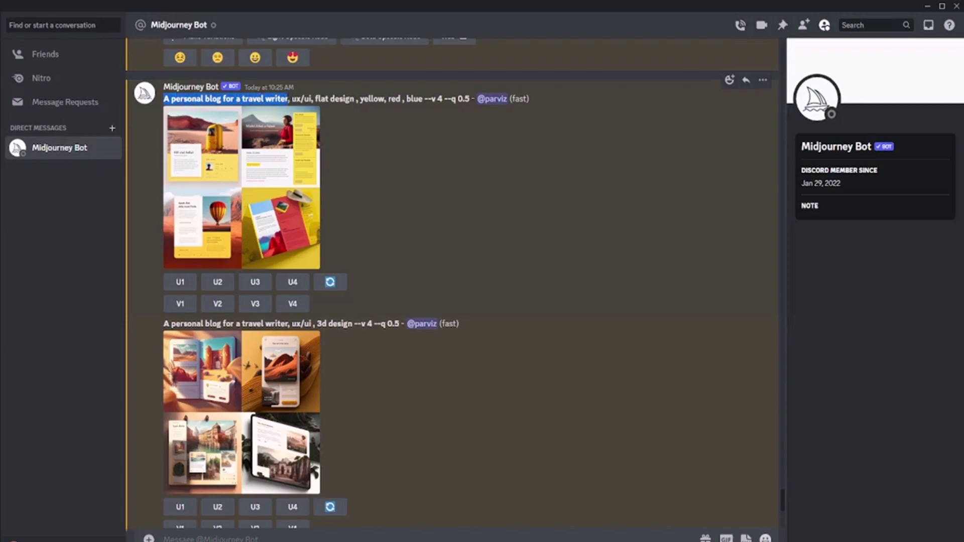
click(284, 156)
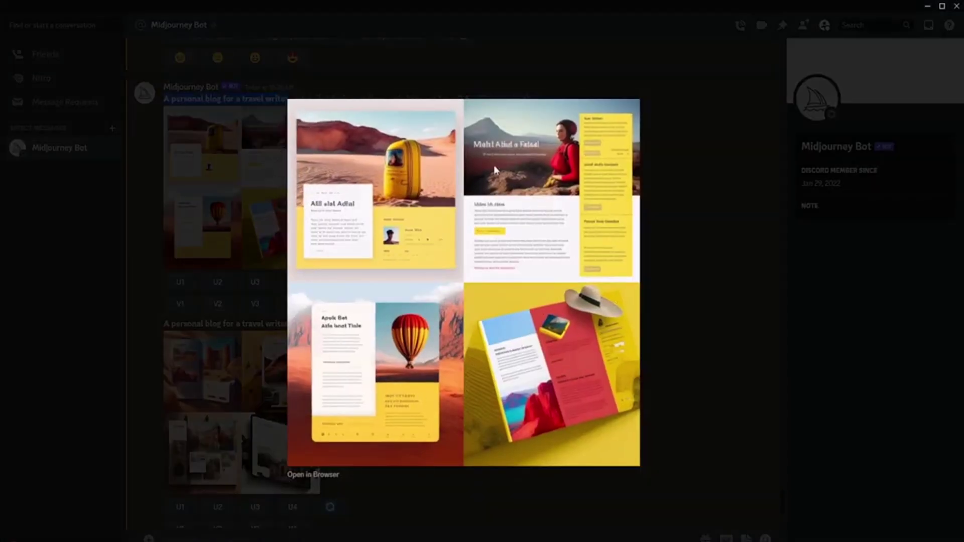
click(242, 250)
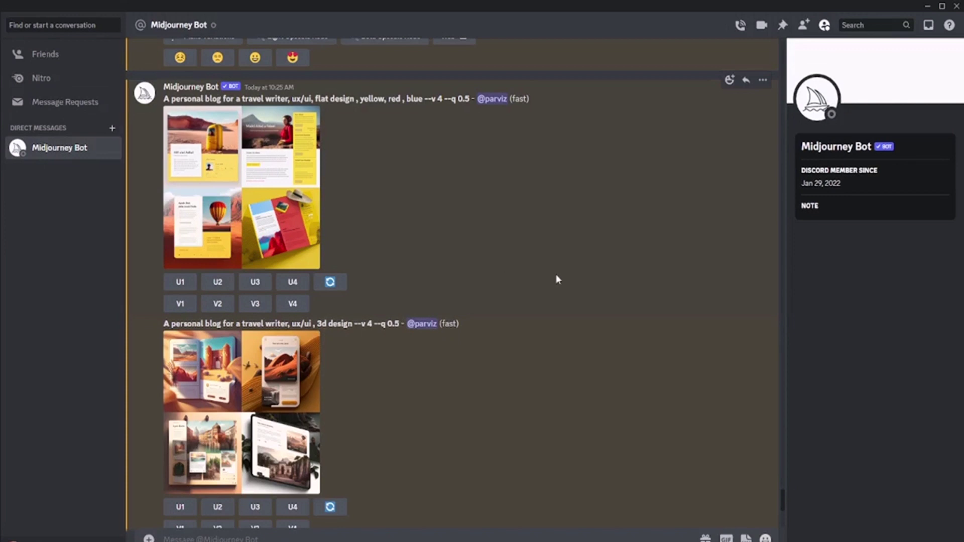
Highlight the 3d design prompt's style words, view its grid enlarged, then scroll down.
scroll(556, 280, down, 2)
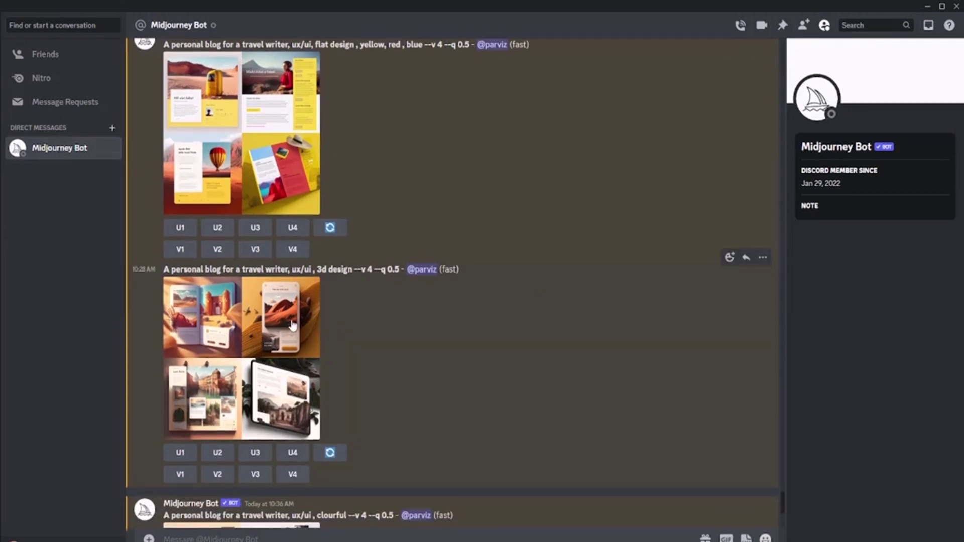
scroll(352, 150, up, 4)
drag(315, 146, 424, 146)
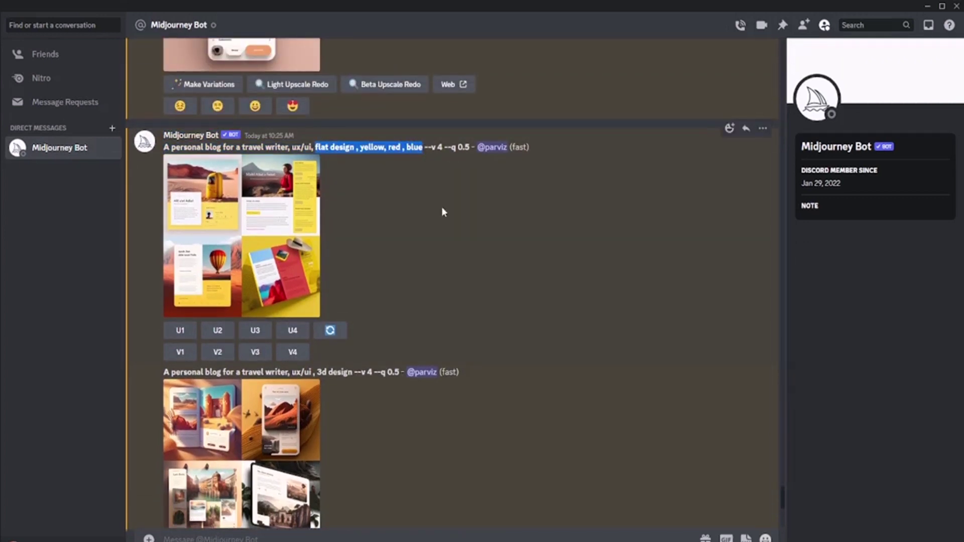
scroll(442, 212, down, 8)
click(277, 242)
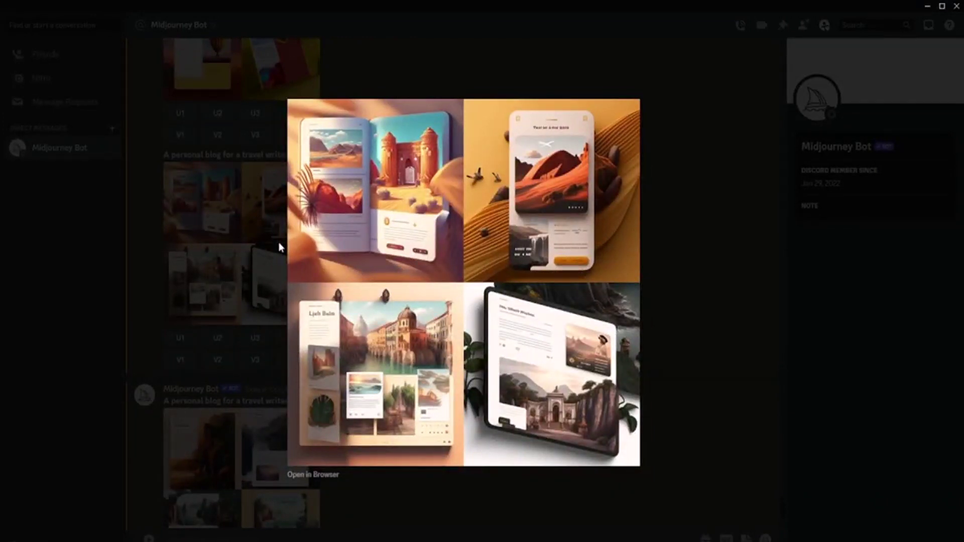
click(260, 220)
scroll(260, 226, down, 1)
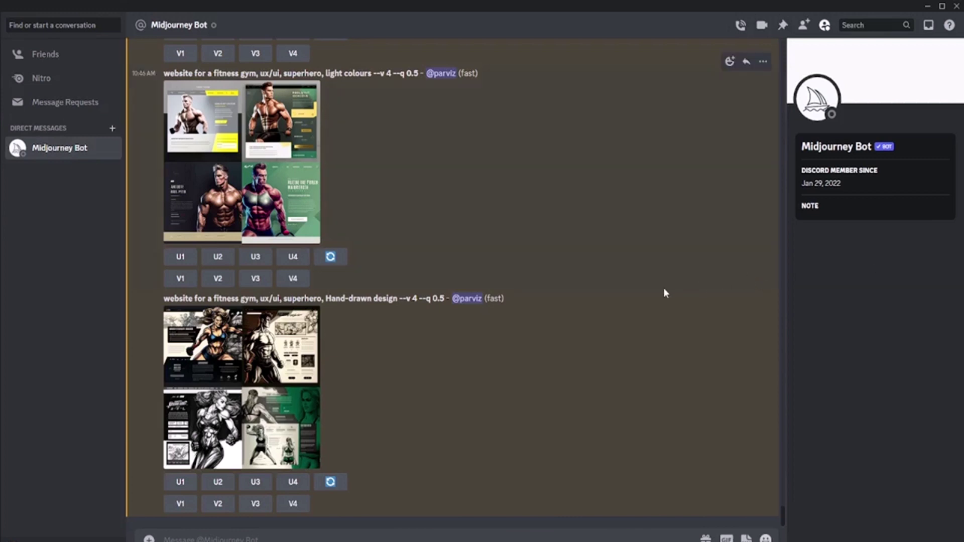
Scroll up to the fitness gym superhero results and highlight the prompt text.
scroll(664, 294, up, 5)
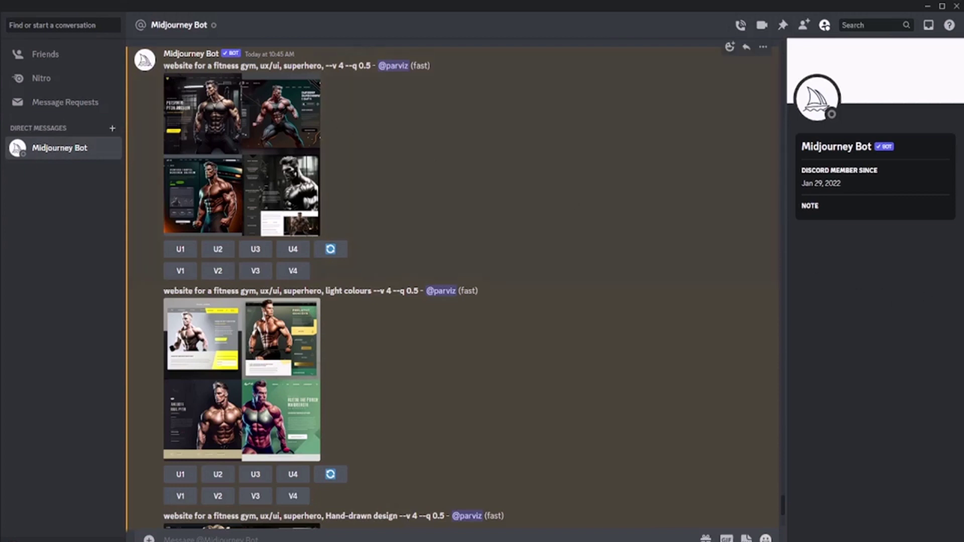
drag(164, 66, 371, 66)
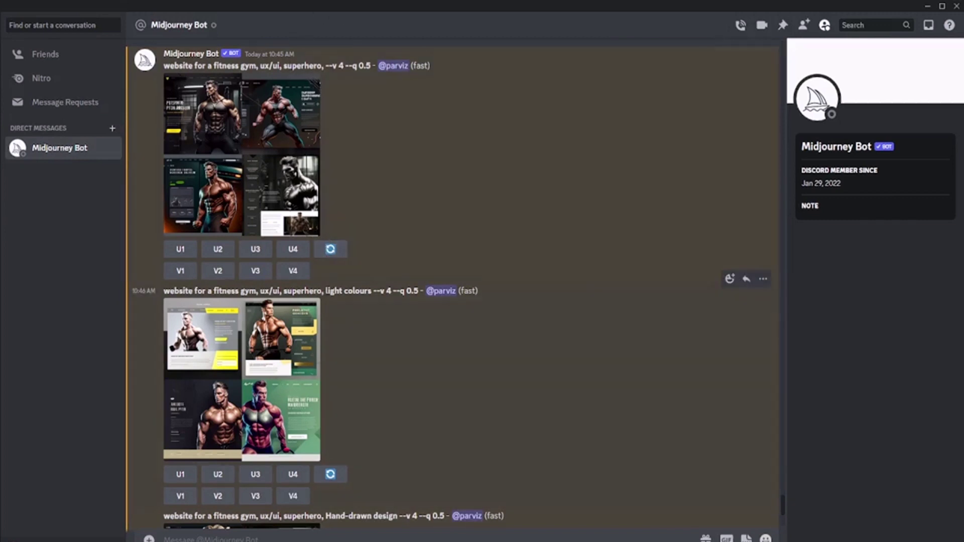
Highlight 'light colours' and view the plain superhero and light colours gym grids enlarged.
drag(326, 290, 374, 291)
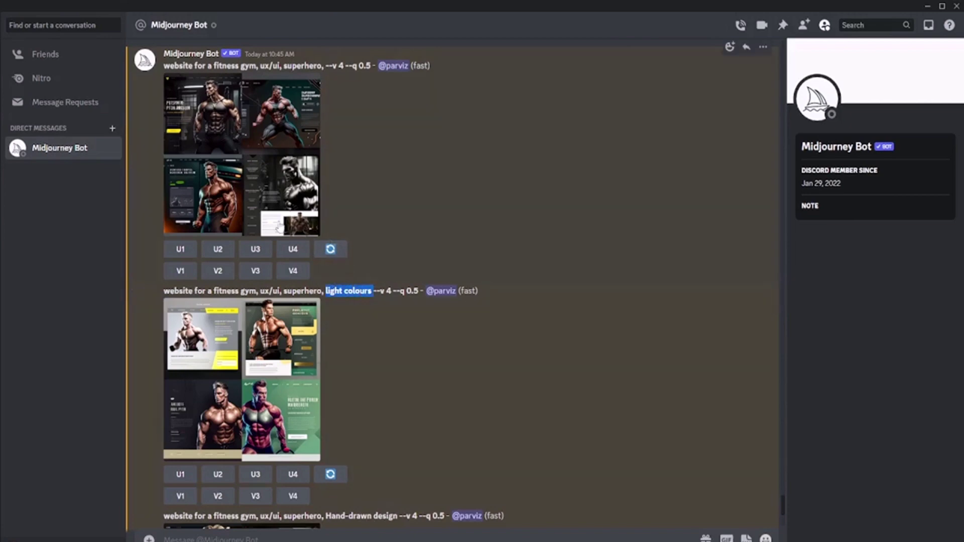
click(267, 151)
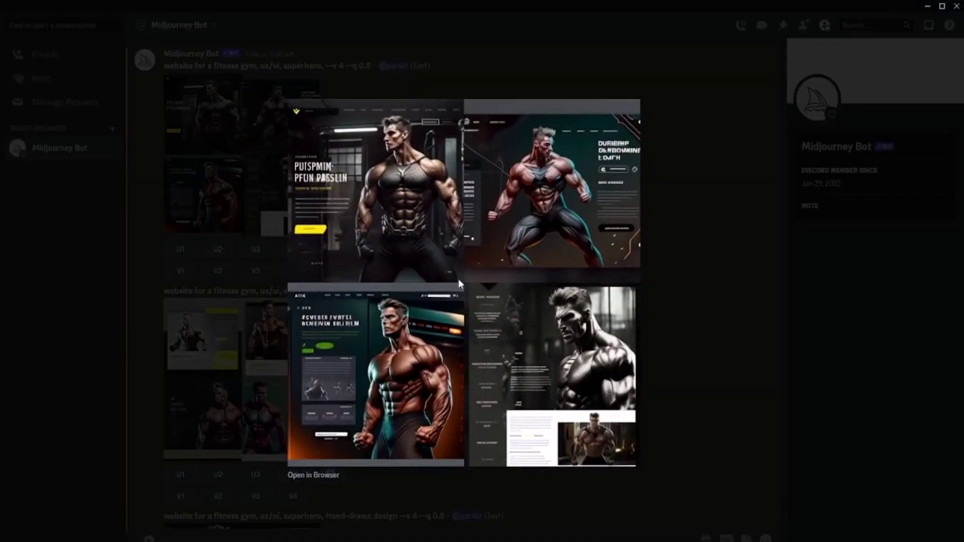
click(683, 222)
scroll(577, 256, down, 3)
click(289, 206)
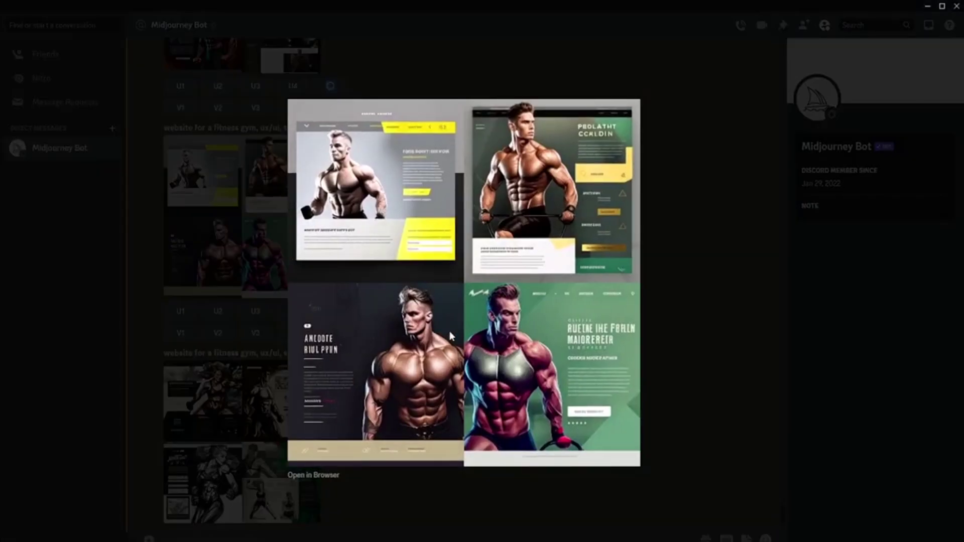
click(693, 219)
Highlight 'Hand-drawn design' and enlarge the hand-drawn fitness gym grid.
scroll(653, 221, down, 1)
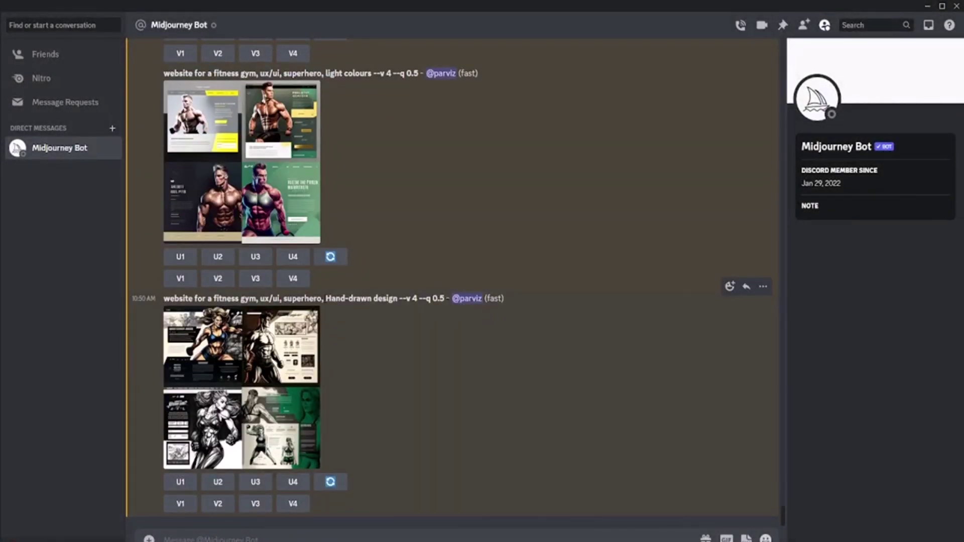
drag(325, 301, 398, 301)
click(270, 337)
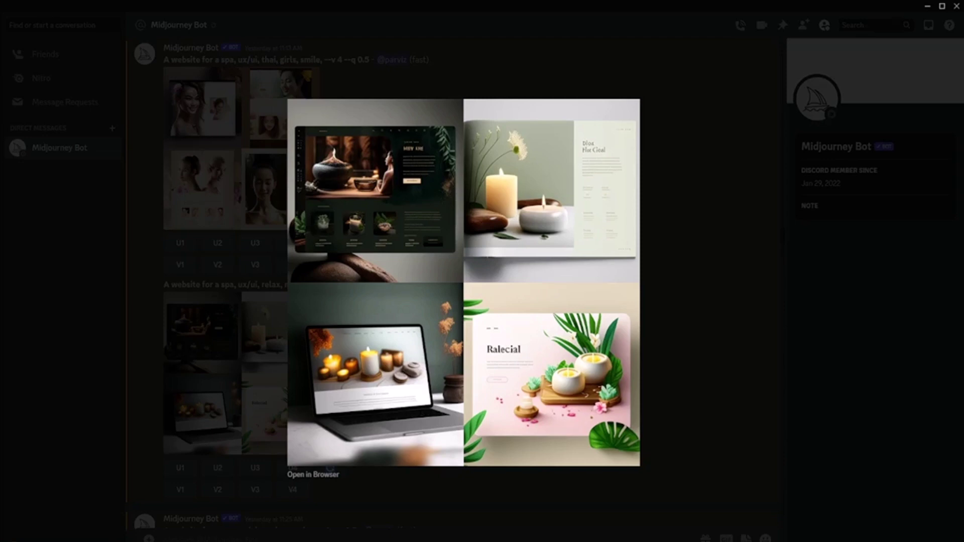
Close the enlarged relax spa image to return to both spa grids.
click(688, 390)
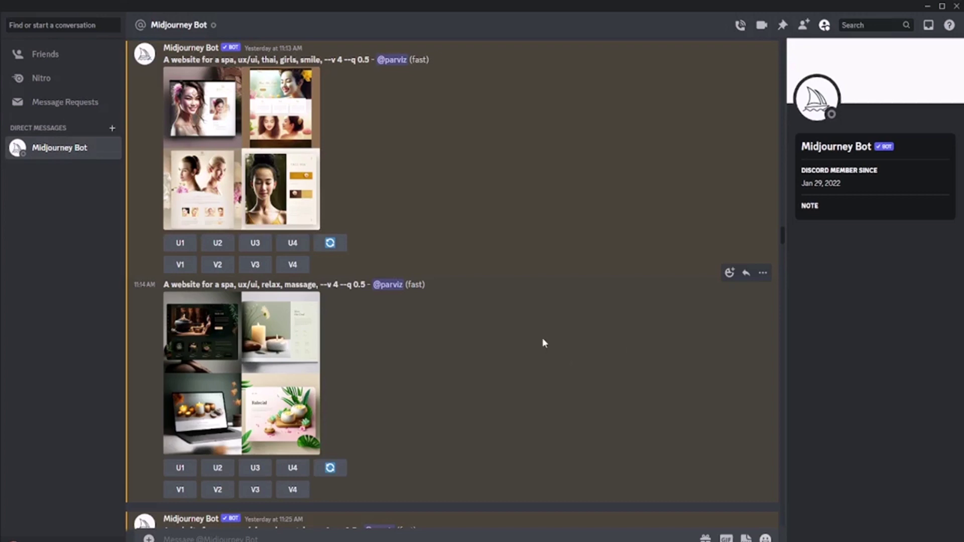
scroll(540, 337, down, 3)
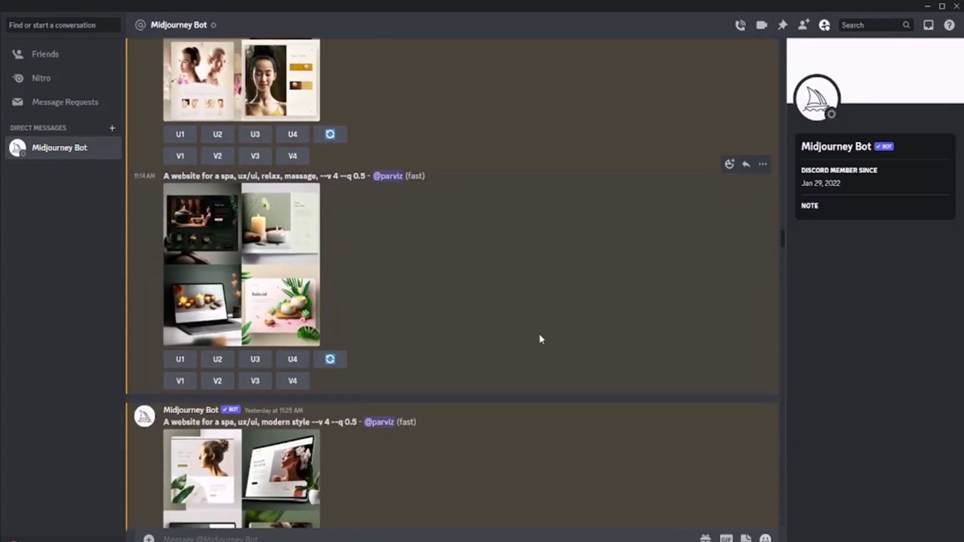